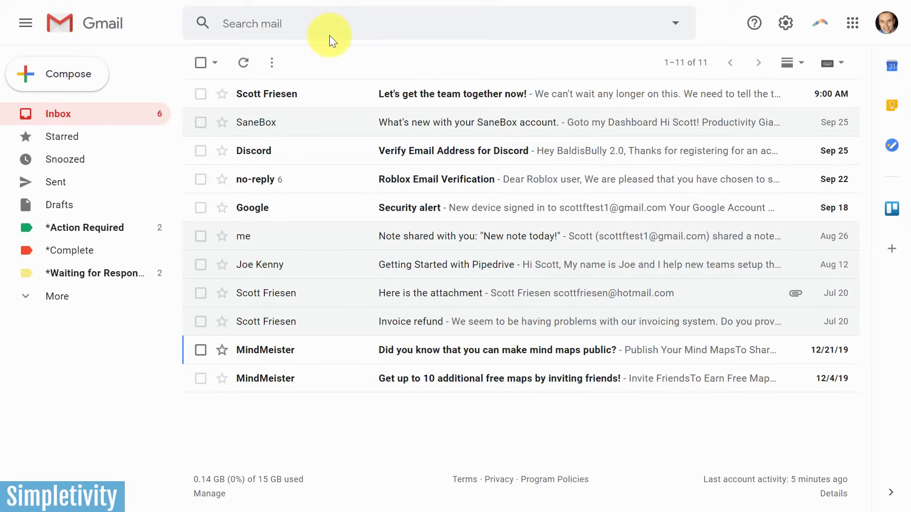
Step: Look through the subject and words-it-contains fields in advanced search, then close it
left_click(306, 23)
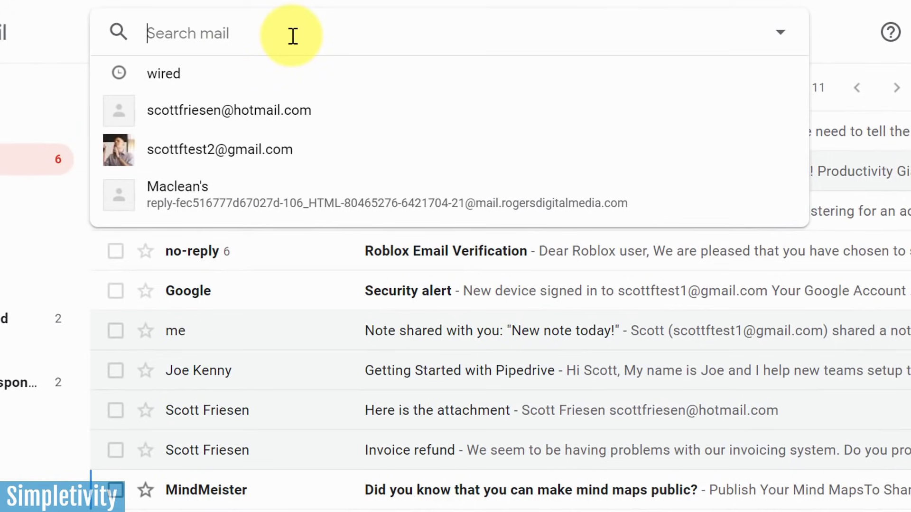
left_click(781, 40)
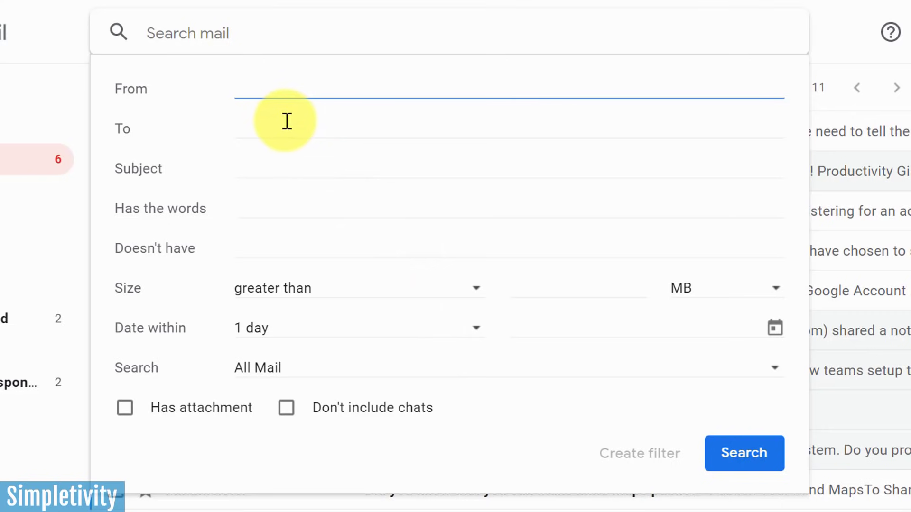
left_click(282, 163)
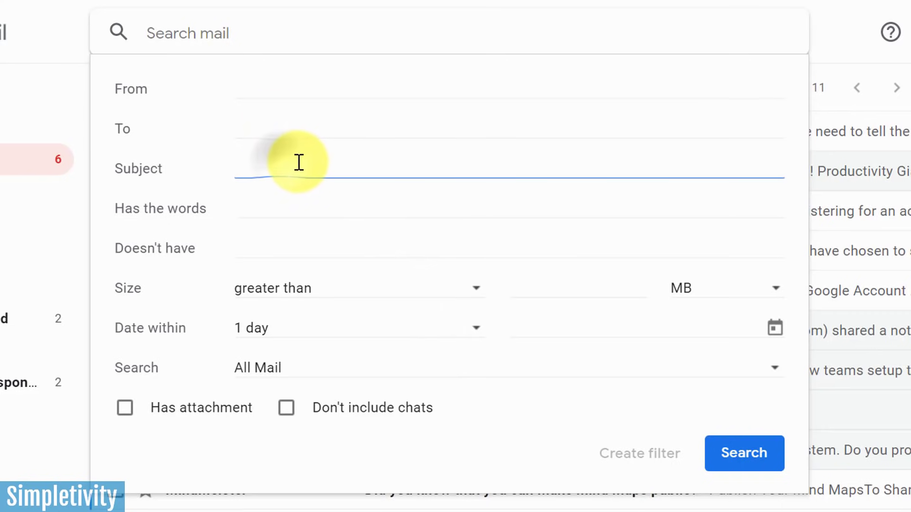
left_click(278, 208)
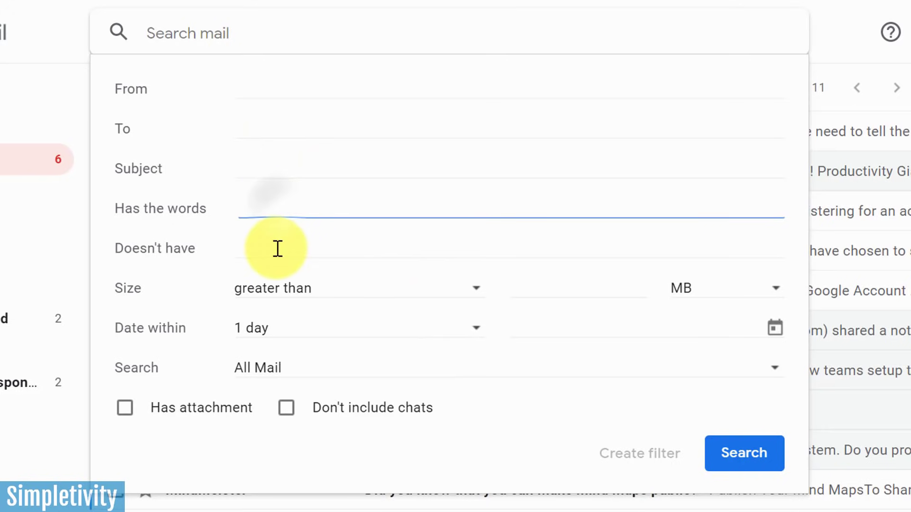
left_click(278, 249)
left_click(290, 207)
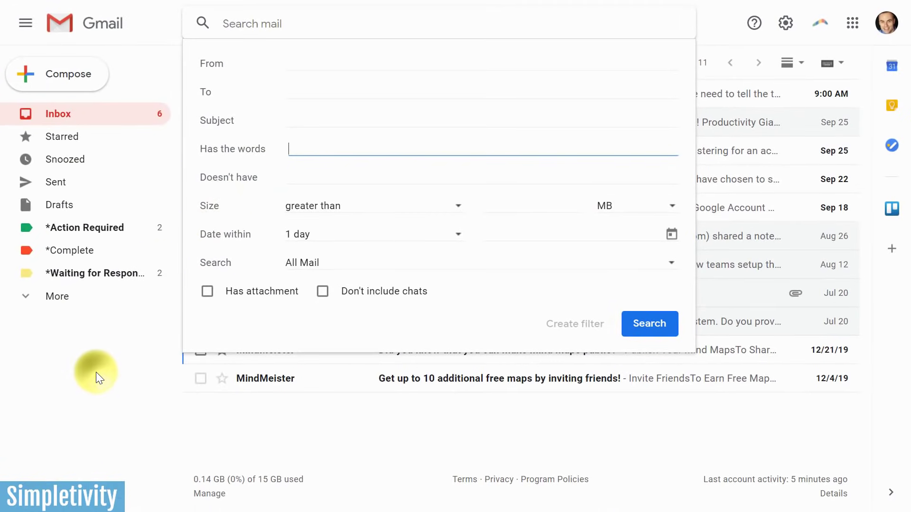
left_click(96, 373)
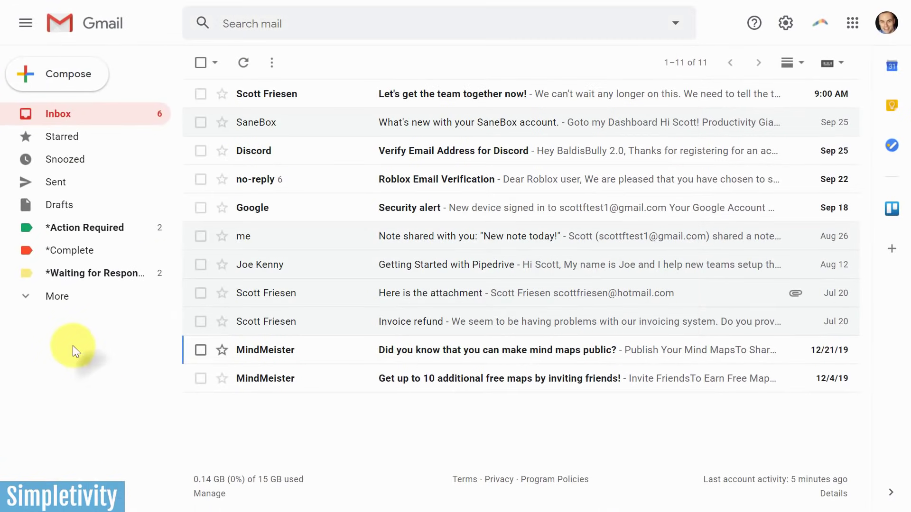
Step: Start a filter from the MindMeister email about public mind maps
left_click(327, 361)
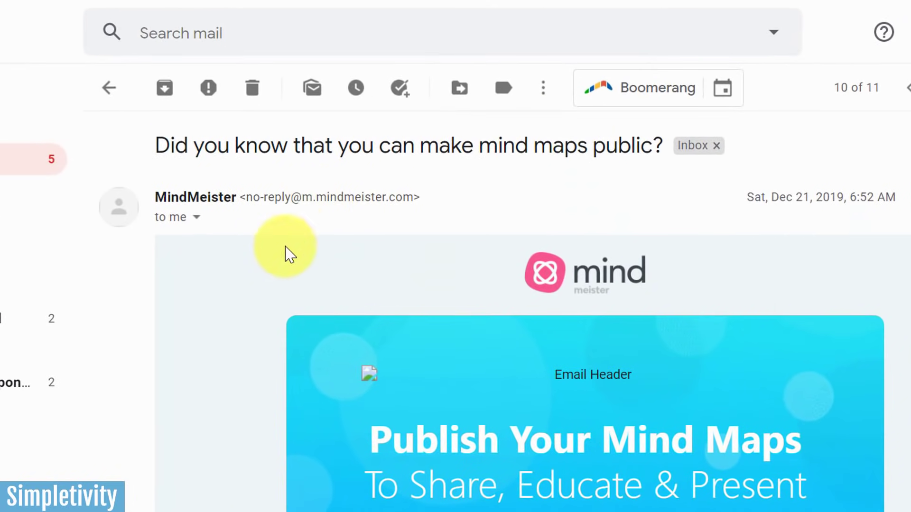
left_click(545, 89)
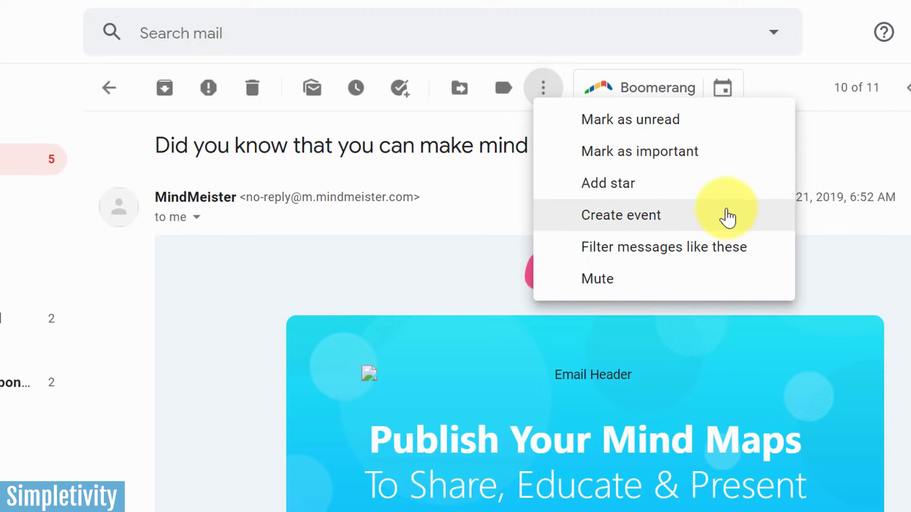
left_click(687, 249)
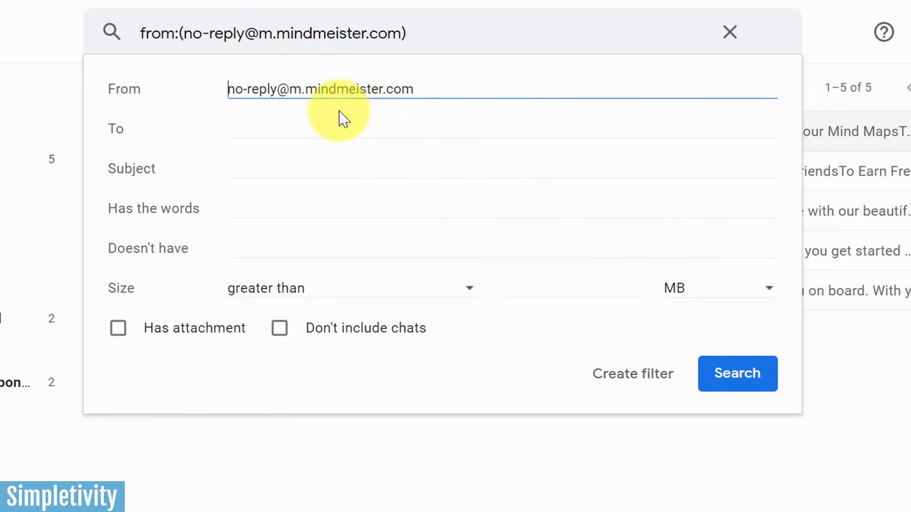
Step: Move from the MindMeister no-reply sender criteria on to the filter's action choices
left_click(635, 384)
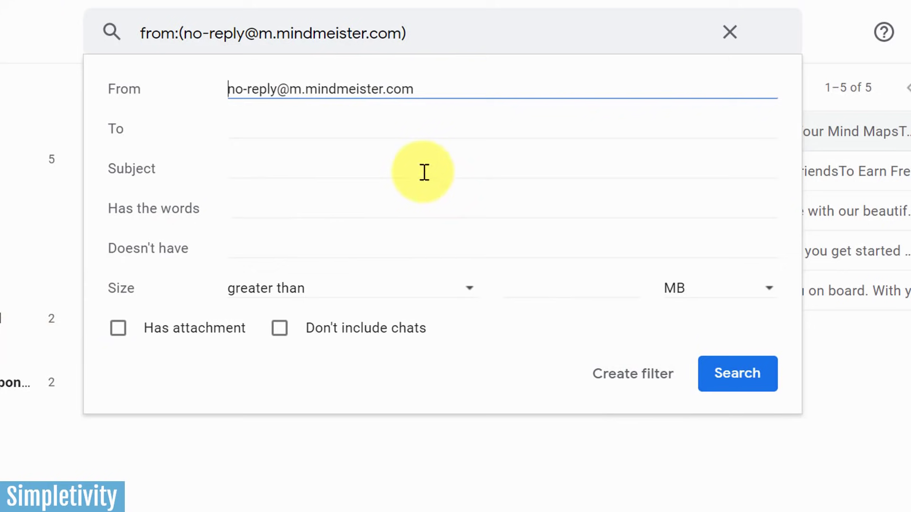
left_click(617, 375)
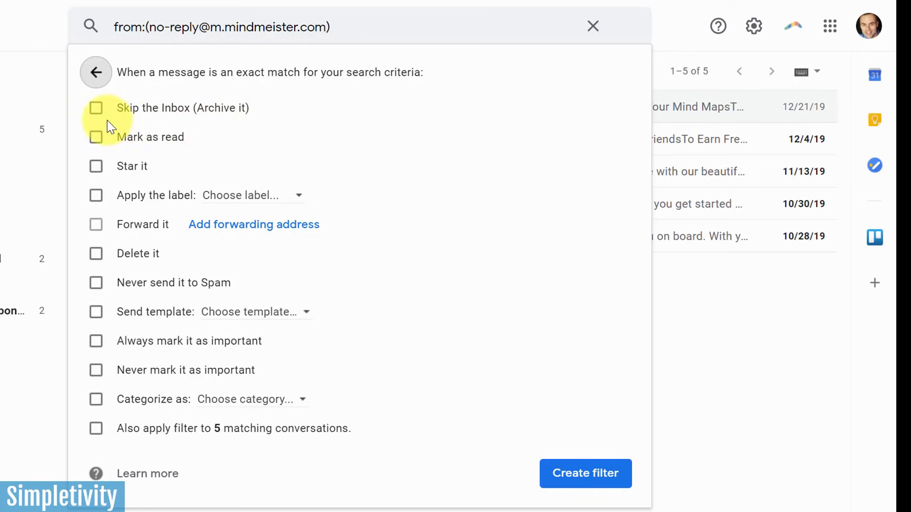
Step: Have the MindMeister filter skip the inbox and apply a label, with Mark as read off
left_click(97, 110)
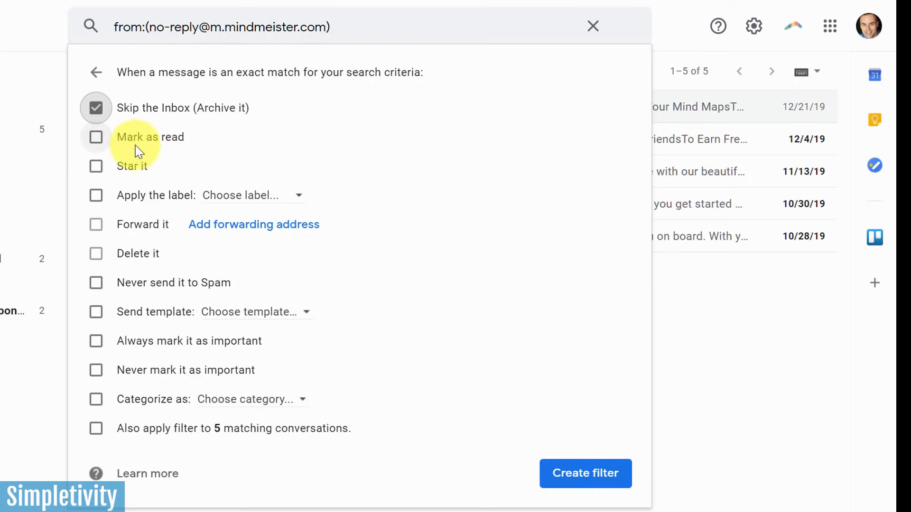
left_click(96, 137)
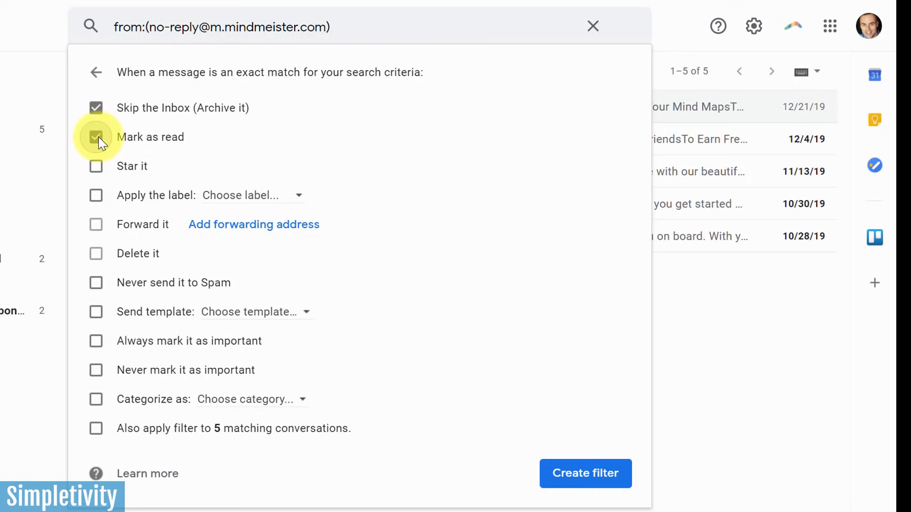
left_click(97, 137)
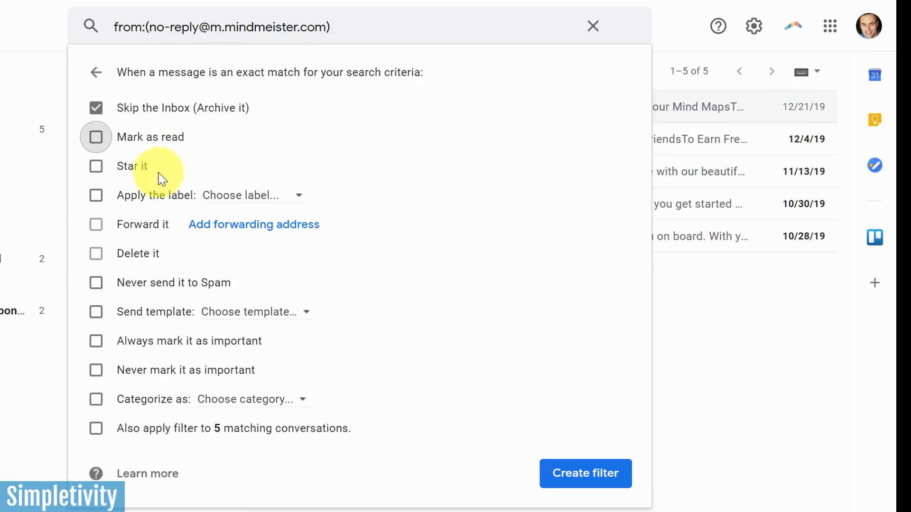
left_click(97, 197)
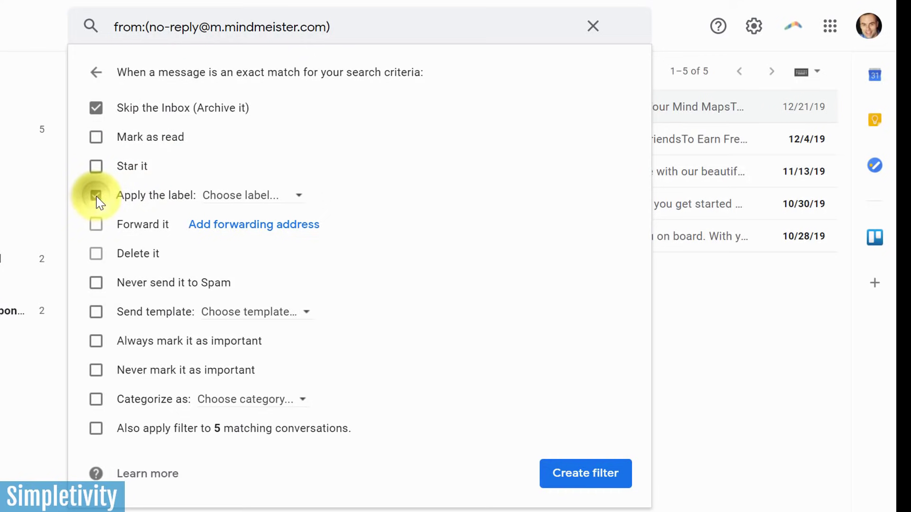
left_click(295, 197)
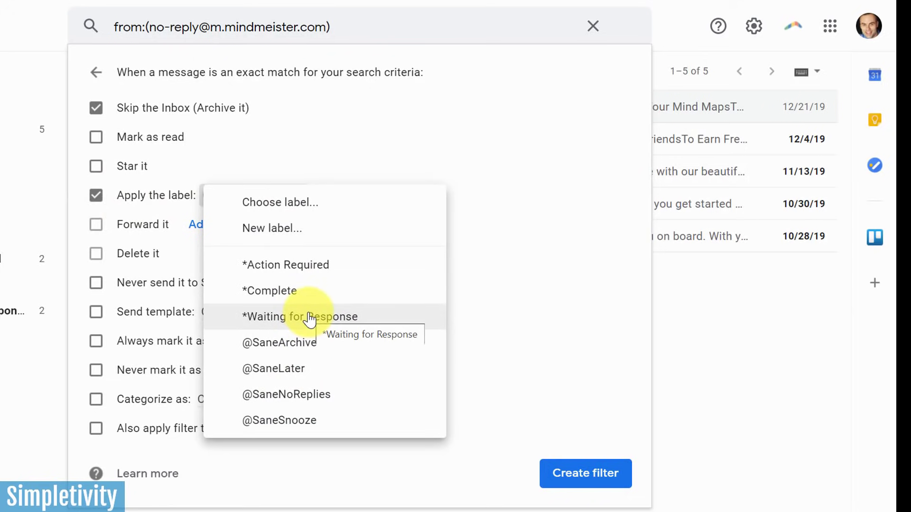
Step: Create a new 'Newsletters' label and assign it to the MindMeister filter
left_click(285, 235)
type("Newsletters")
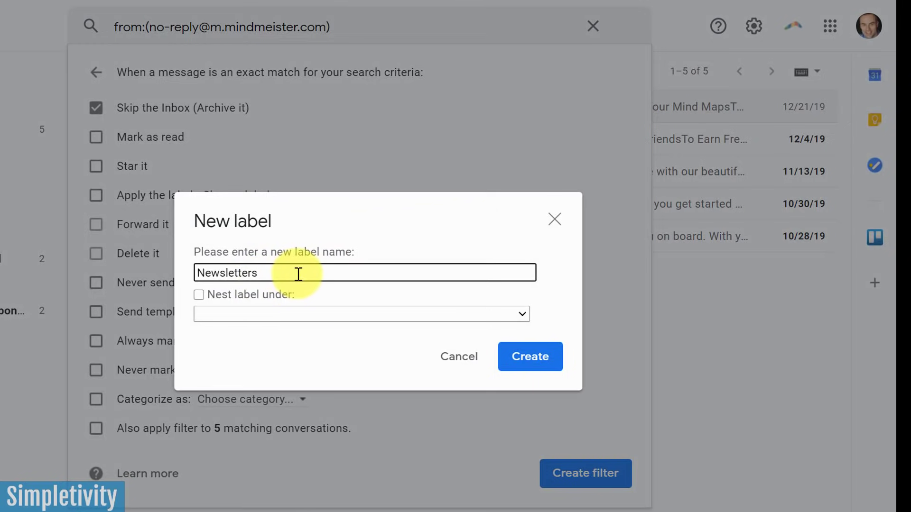
left_click(530, 358)
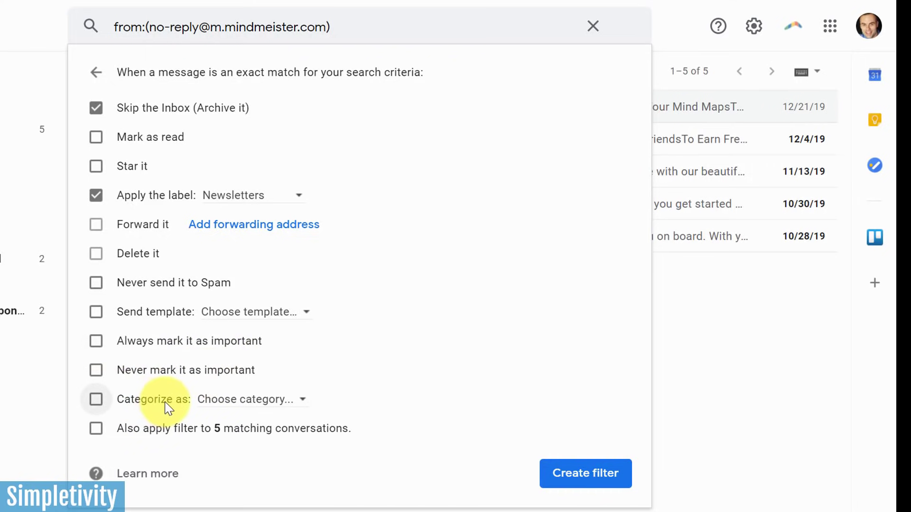
Step: Leave the category unset and apply the filter to the 5 matching conversations
left_click(292, 402)
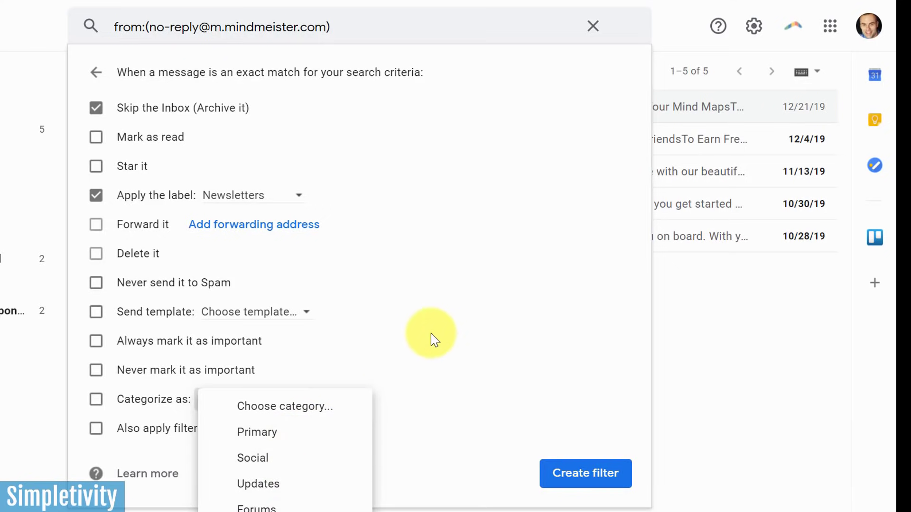
left_click(446, 327)
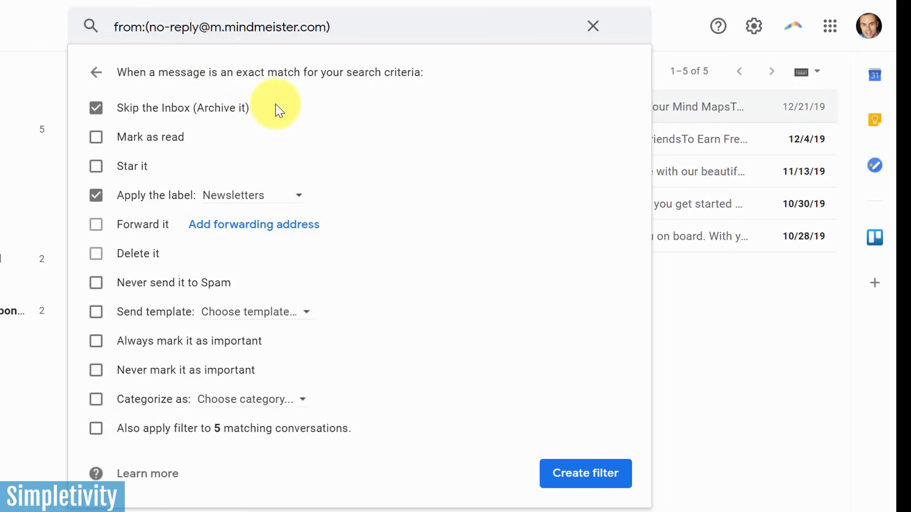
left_click(98, 430)
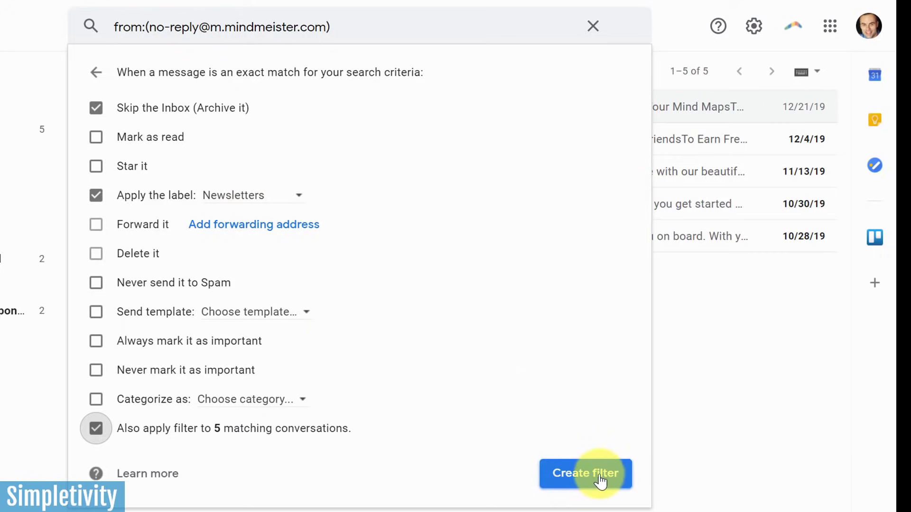
Step: Save the MindMeister filter, check the Newsletters label, then return to the nine-message inbox
left_click(582, 478)
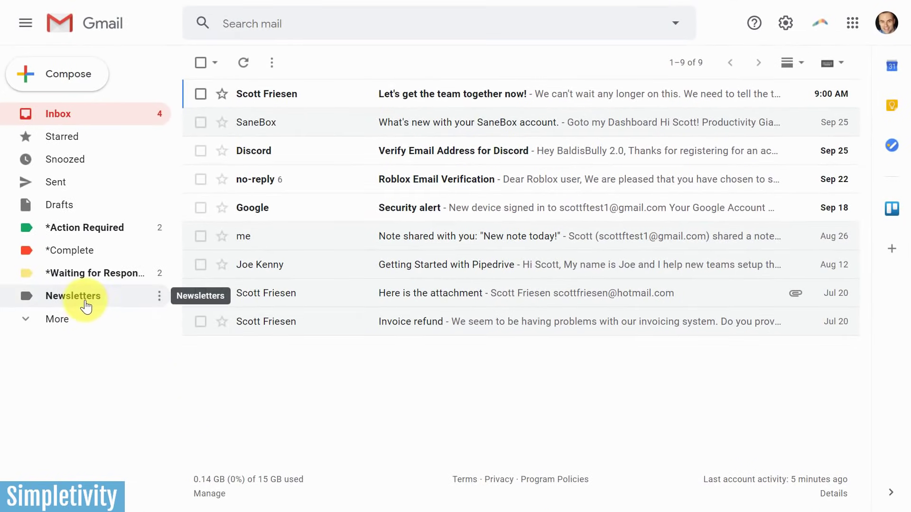
left_click(104, 303)
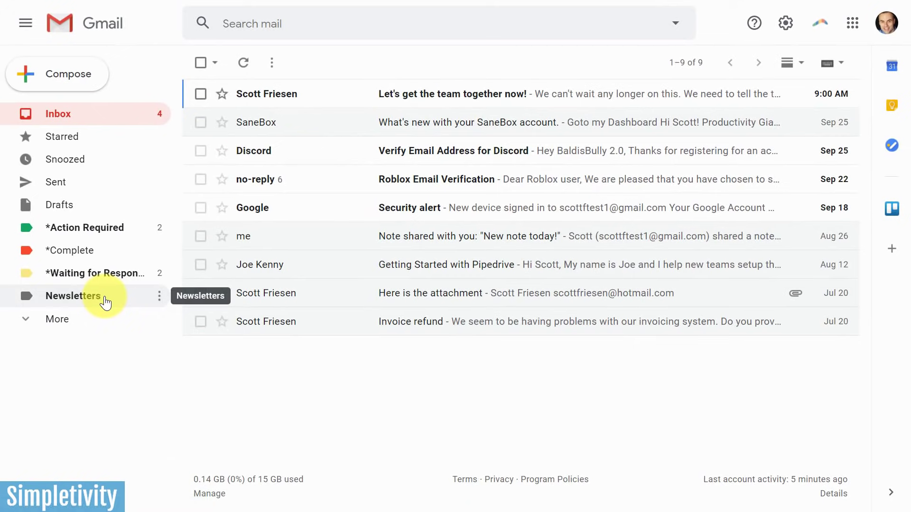
left_click(105, 302)
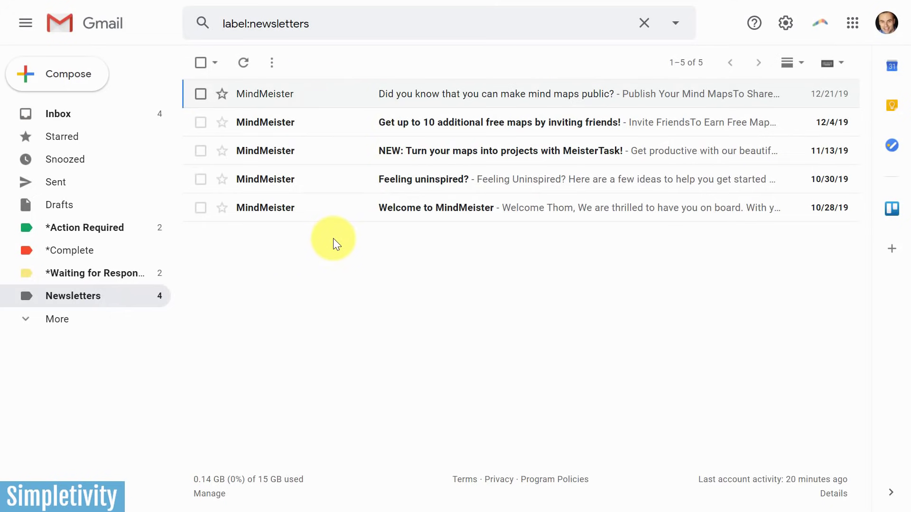
left_click(93, 118)
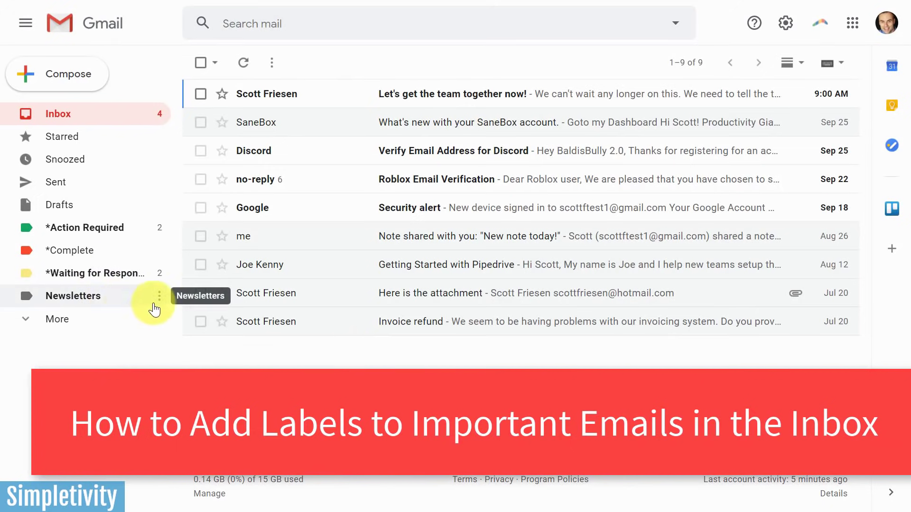
mouse_move(498, 322)
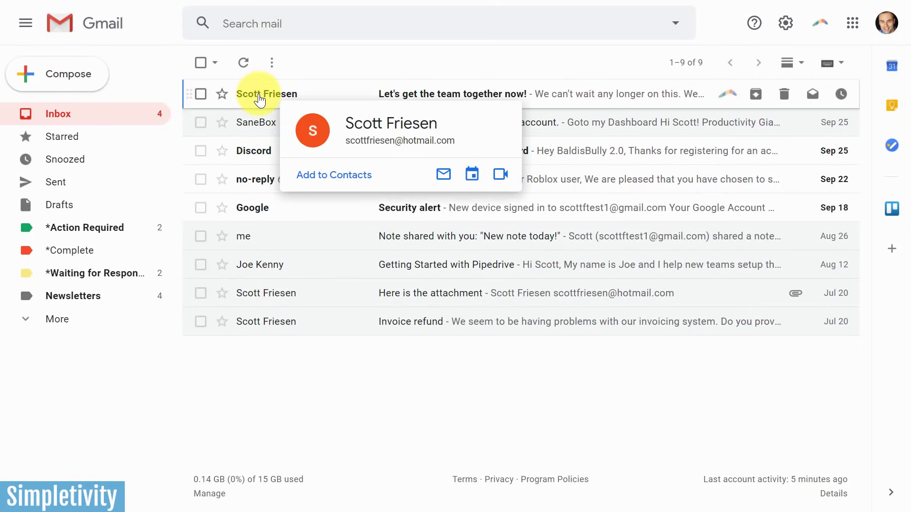
mouse_move(299, 322)
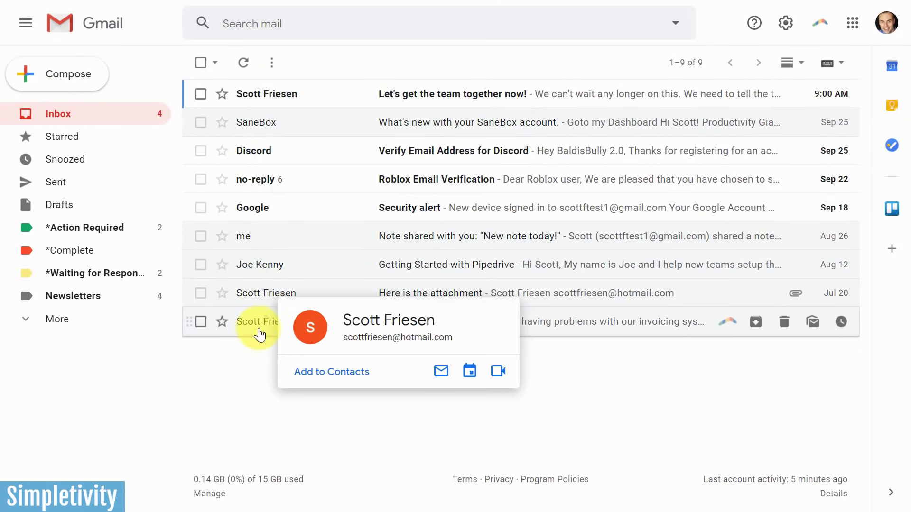
mouse_move(267, 322)
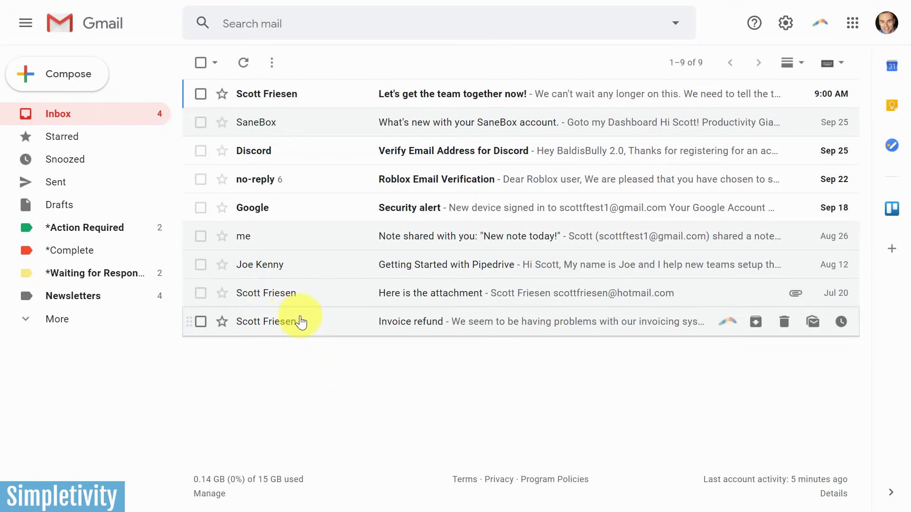
Step: Start a filter from the boss's 'Let's get the team together now!' email
left_click(275, 100)
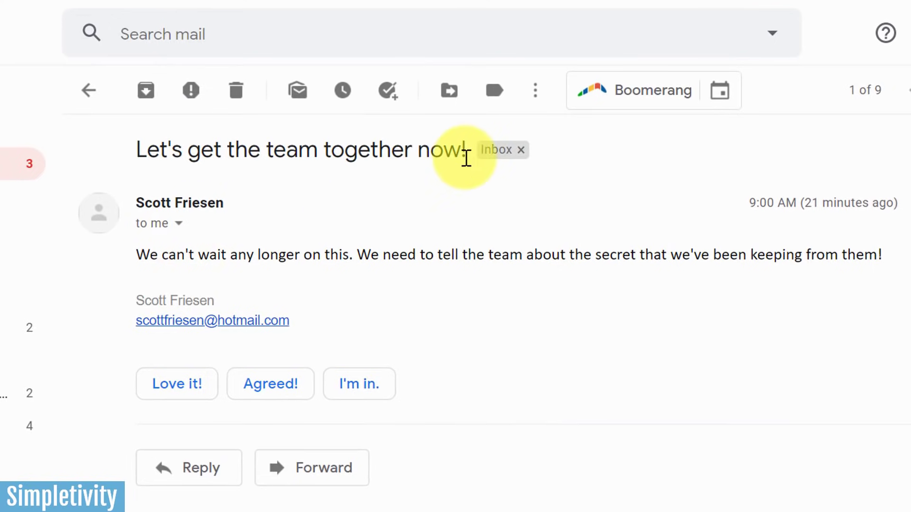
left_click(535, 91)
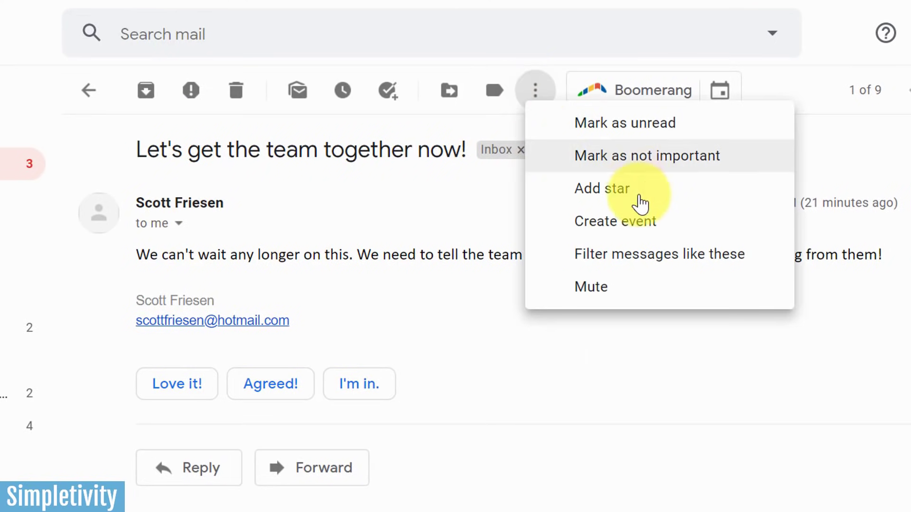
left_click(613, 267)
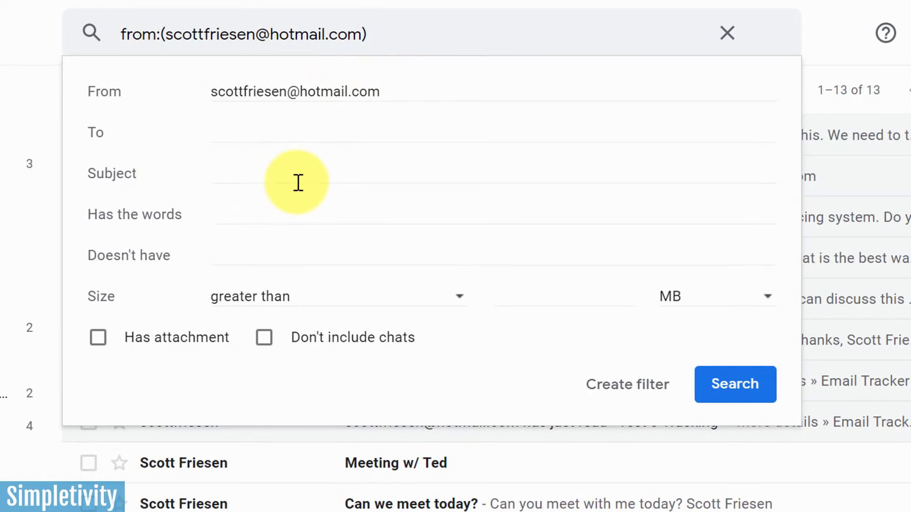
Step: Turn on Apply the label for the boss filter and list the available labels
left_click(631, 388)
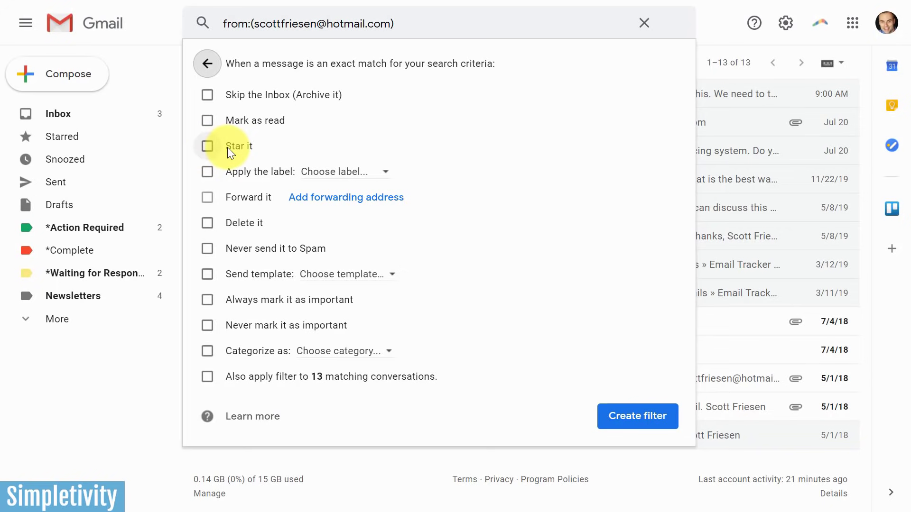
left_click(206, 173)
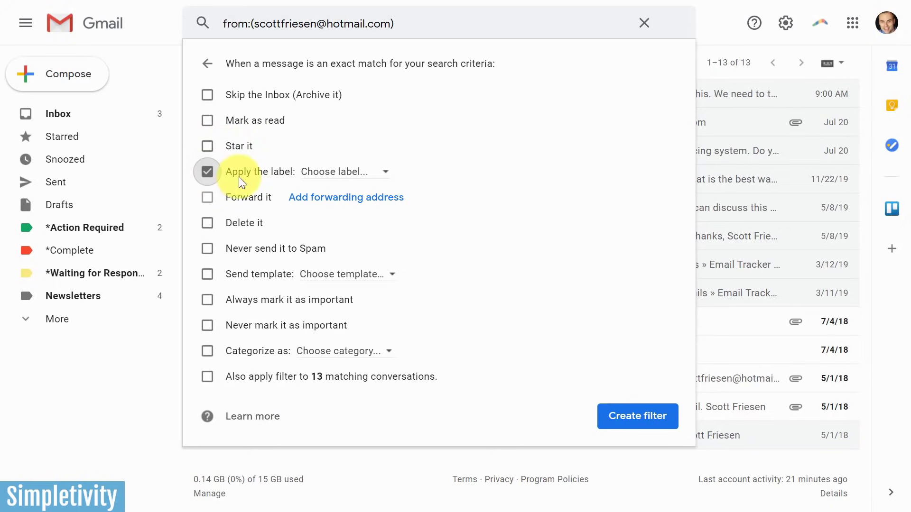
left_click(339, 172)
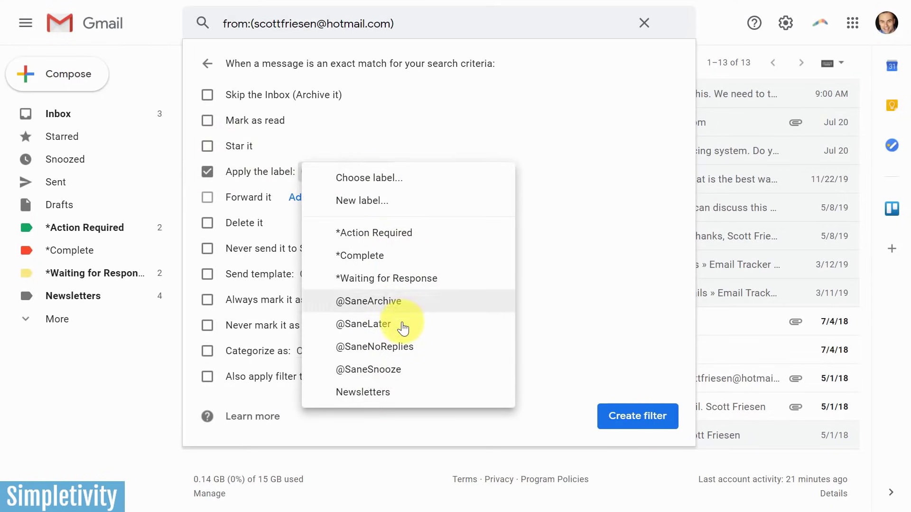
Step: Add a new 'URGENT' label and Never send to Spam, apply to 13 conversations, and save
left_click(360, 201)
type("URGENT")
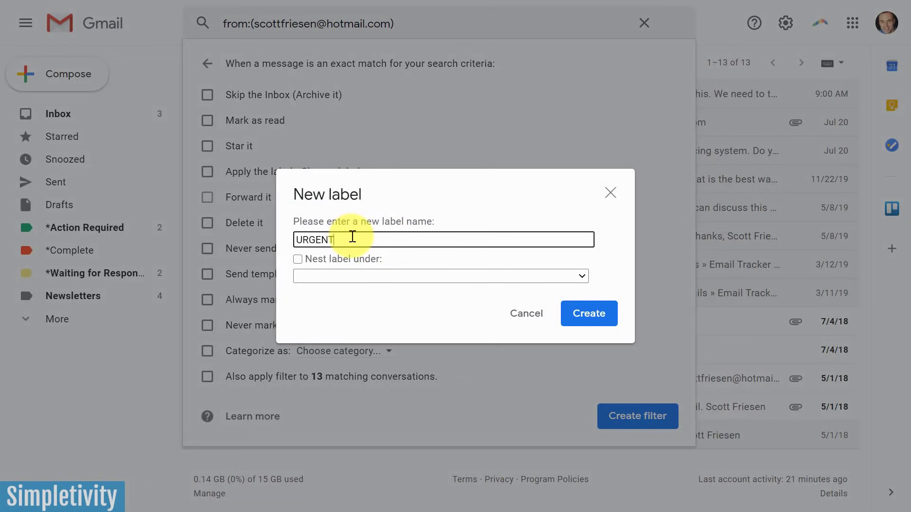
left_click(585, 313)
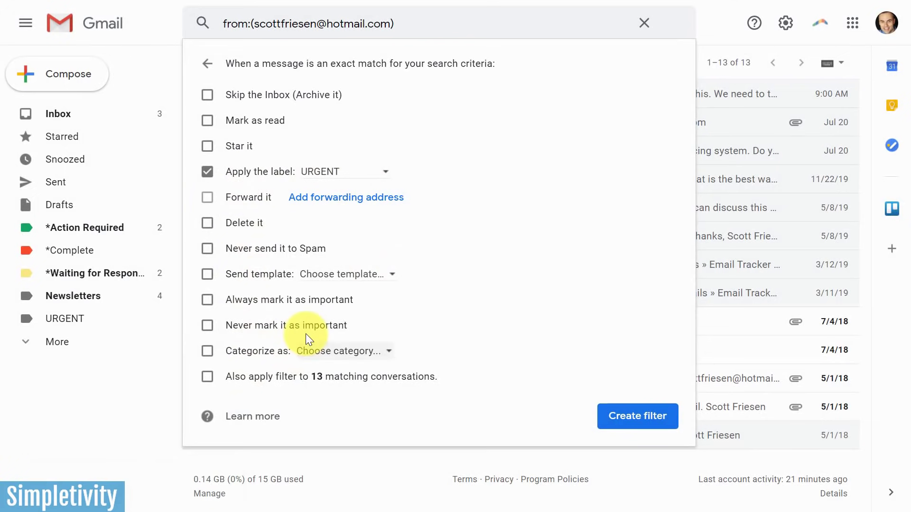
left_click(207, 250)
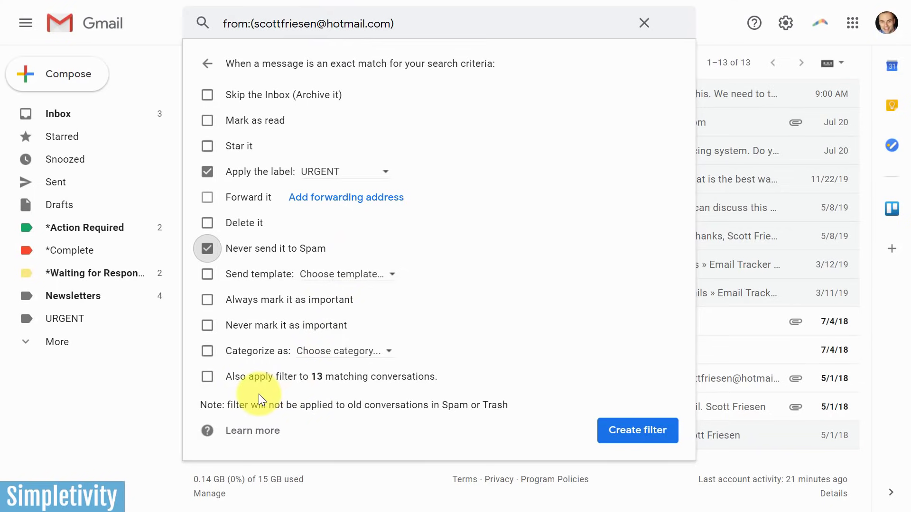
left_click(208, 376)
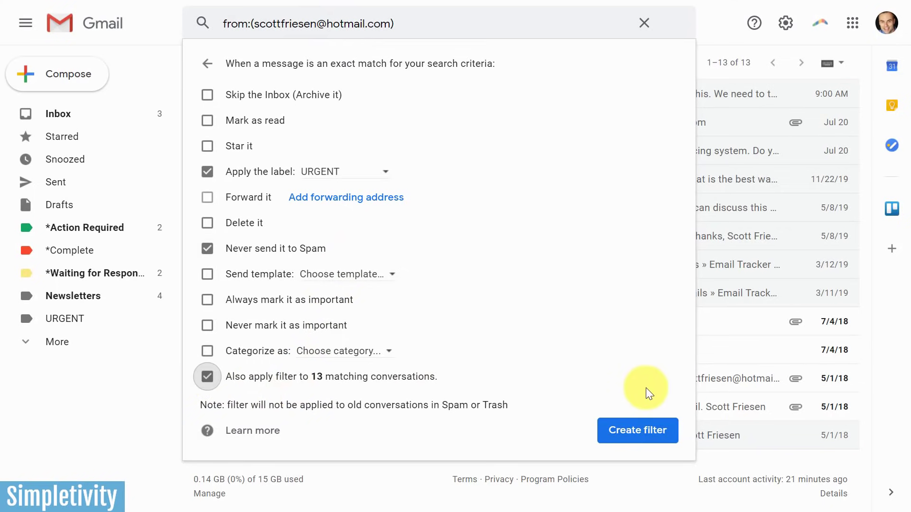
left_click(631, 430)
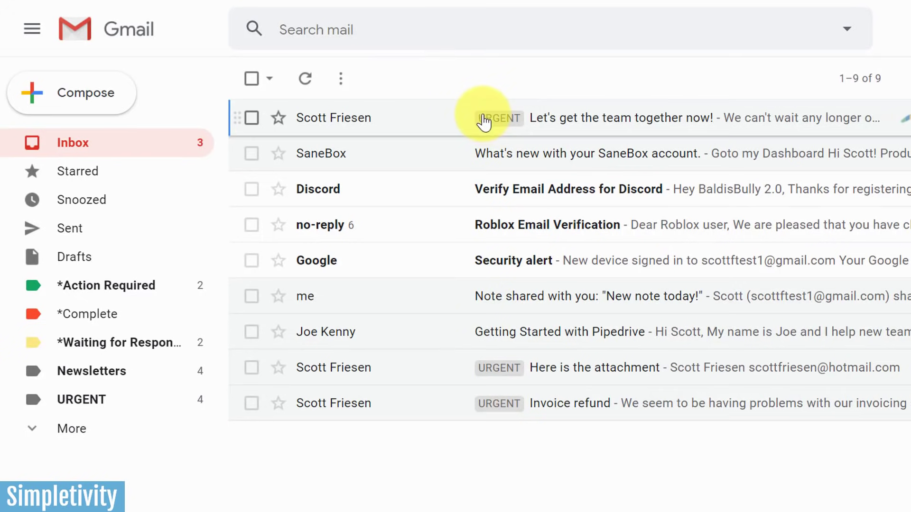
Step: Give the URGENT label a red-orange colour from its sidebar options menu
left_click_drag(483, 121, 228, 362)
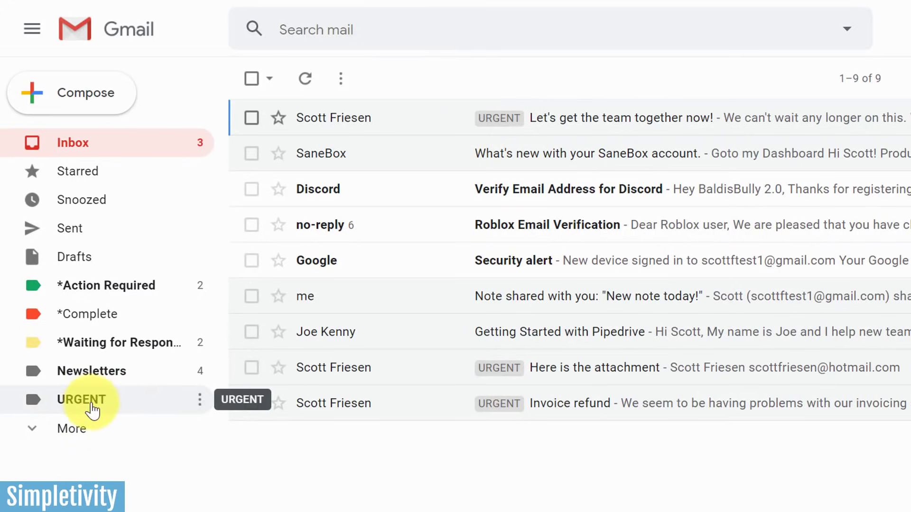
left_click(202, 404)
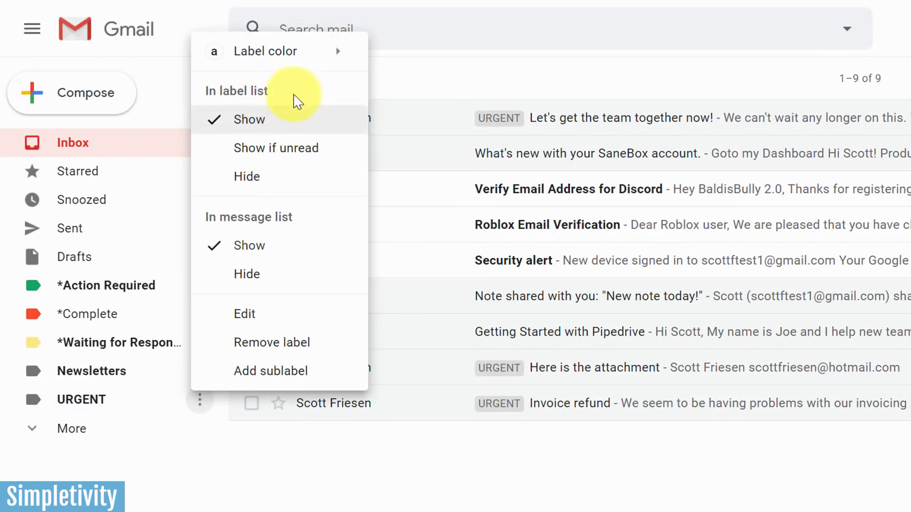
mouse_move(265, 51)
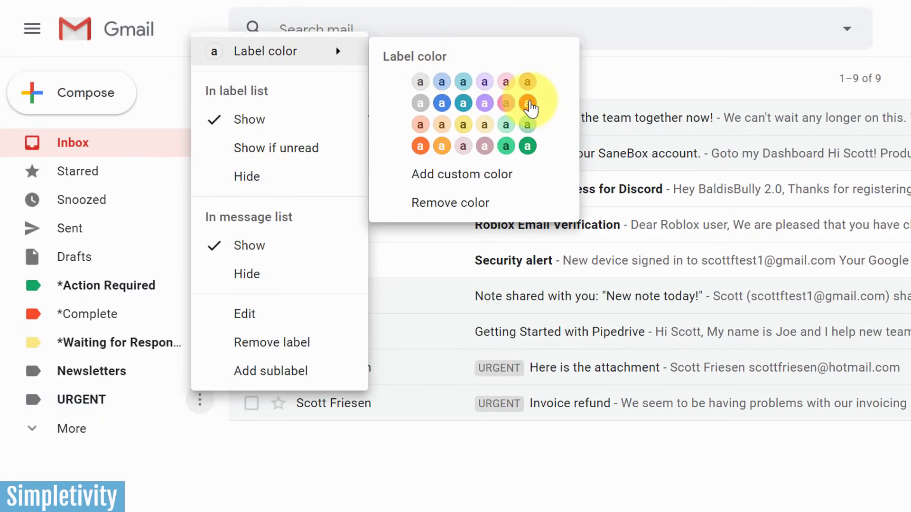
left_click(528, 106)
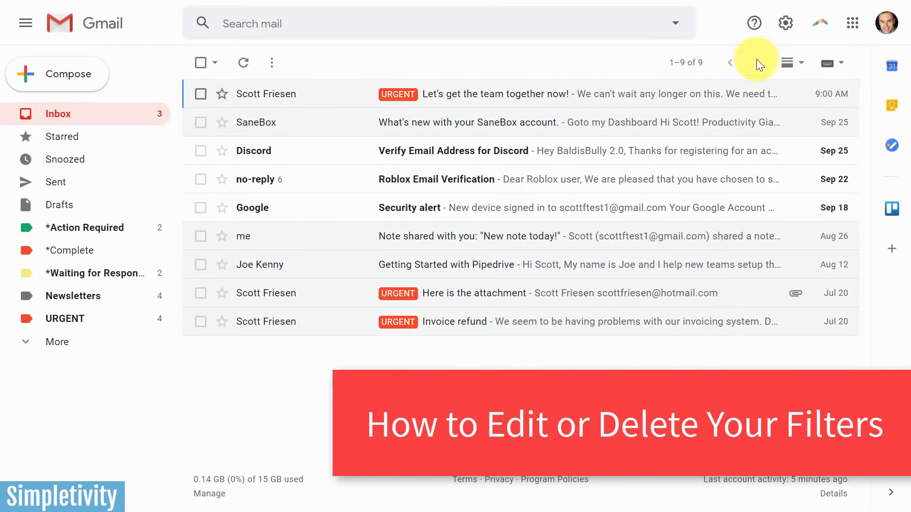
Step: Open the Filters and Blocked Addresses settings to list the four saved filters
left_click(786, 27)
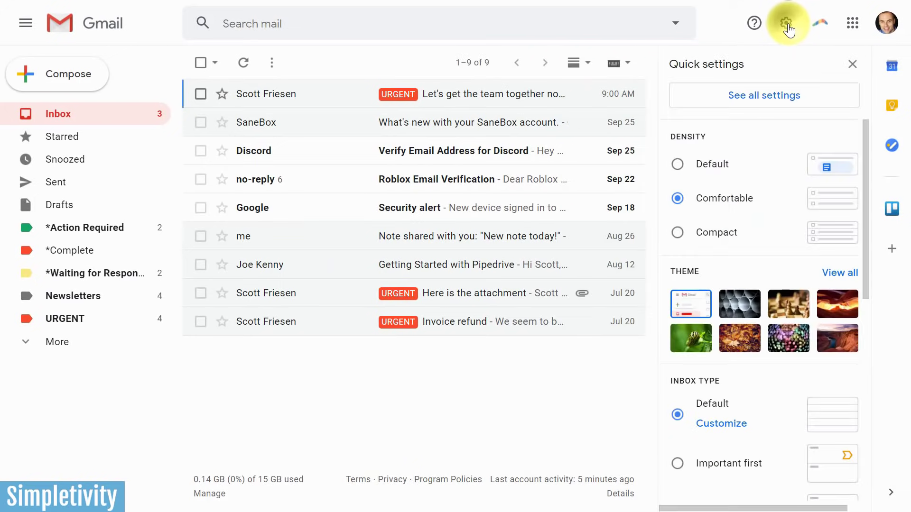
left_click(766, 102)
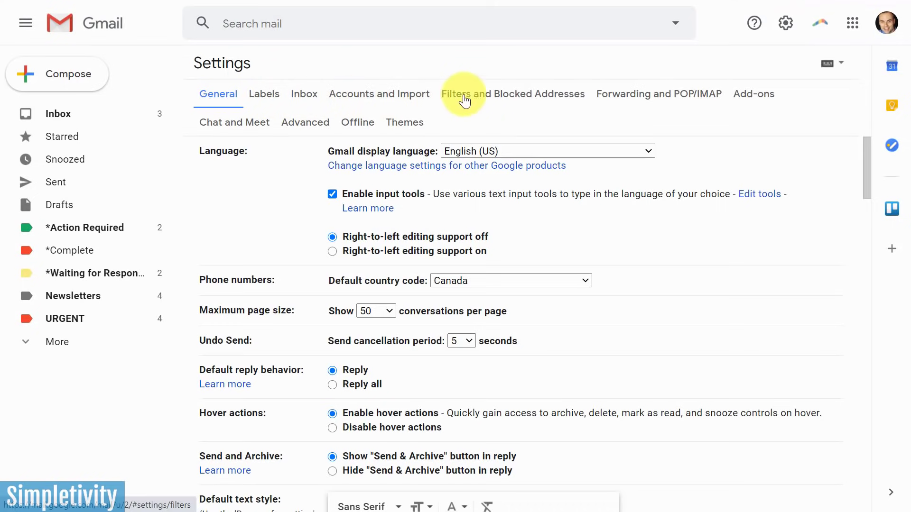
left_click(523, 97)
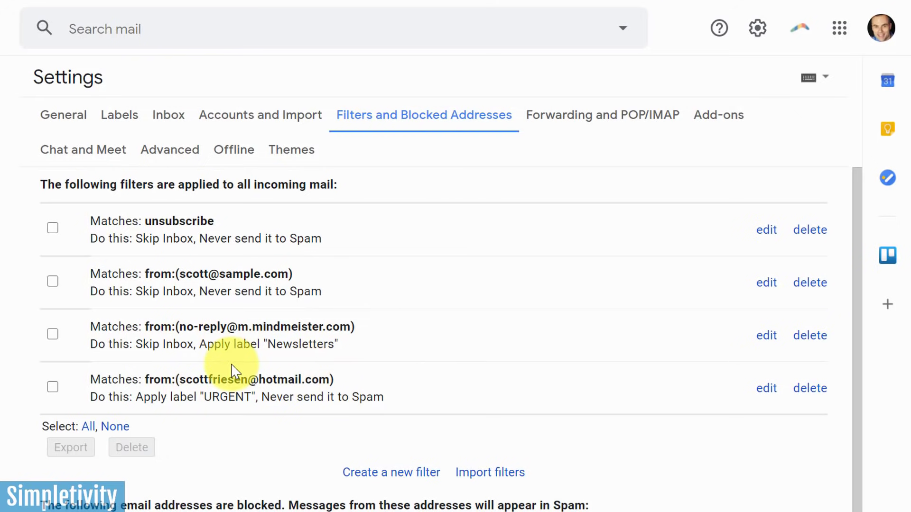
Step: Update the MindMeister filter to never send its messages to Spam, then return to the inbox
left_click(767, 338)
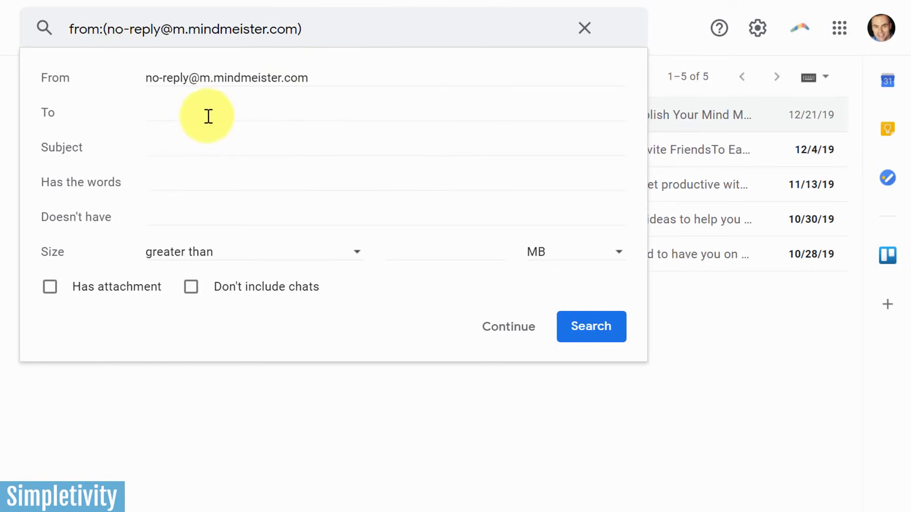
left_click(514, 327)
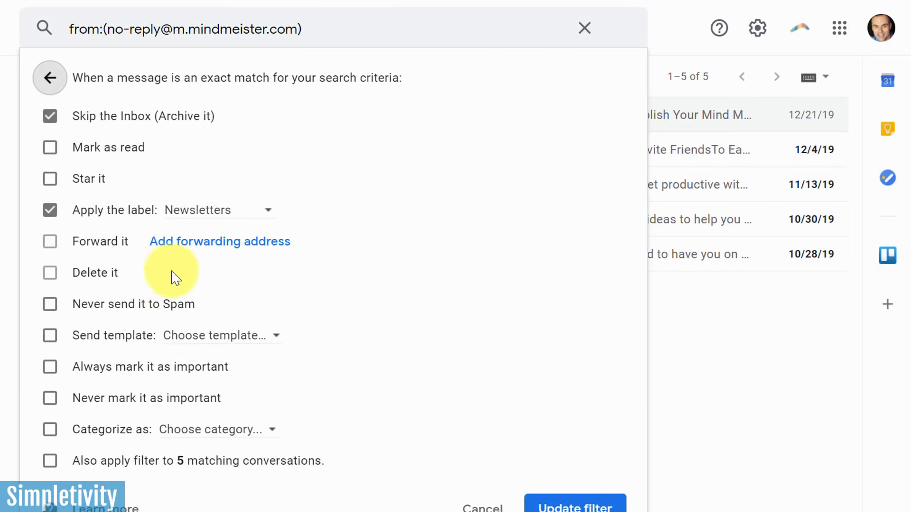
left_click(50, 304)
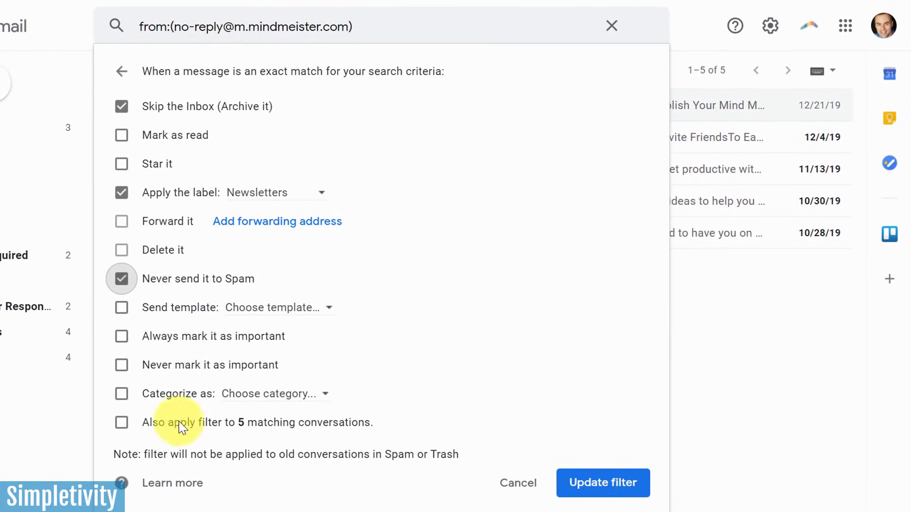
left_click(590, 481)
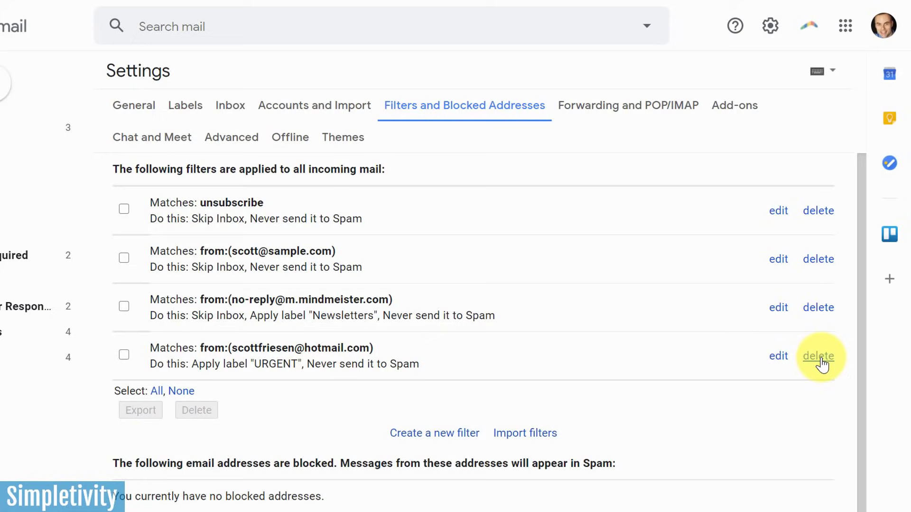
left_click(29, 128)
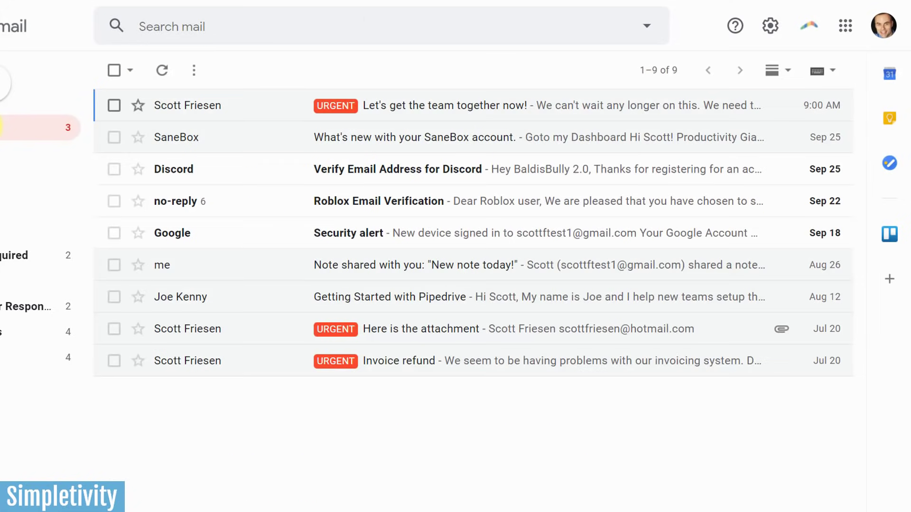